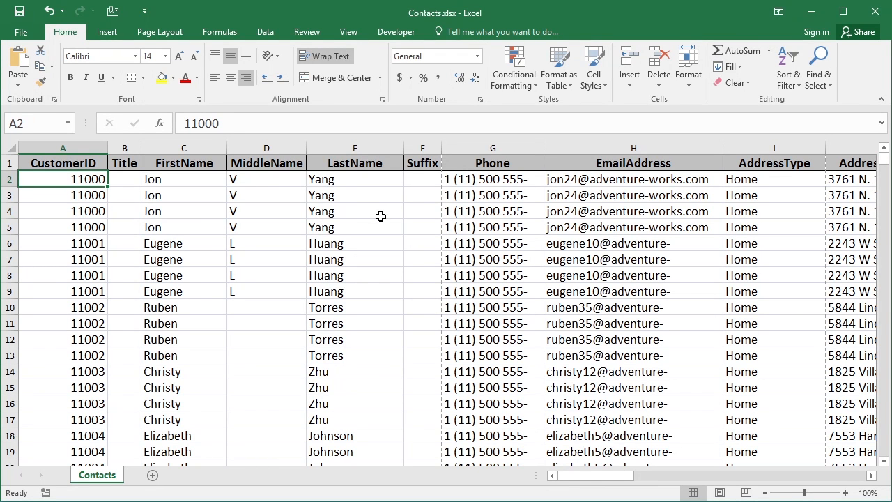
# Turn on filtering for the contact table's header row and open the LastName column's filter choices
pyautogui.click(791, 87)
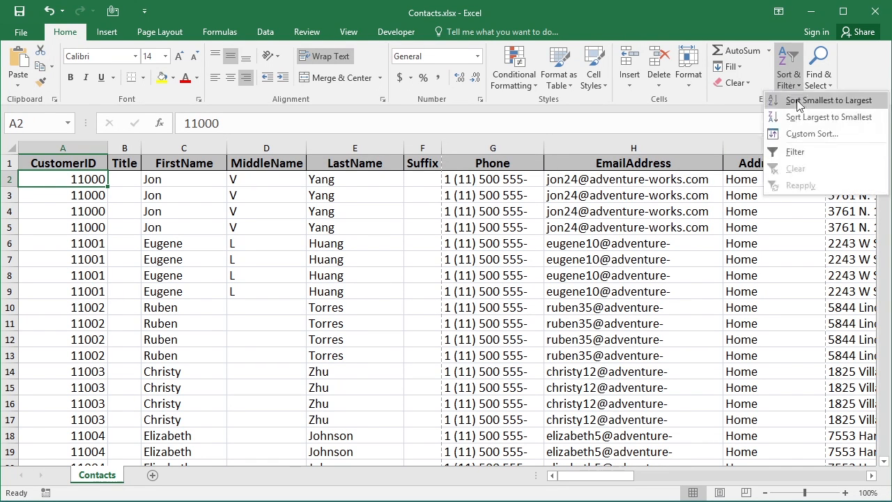
pyautogui.click(805, 153)
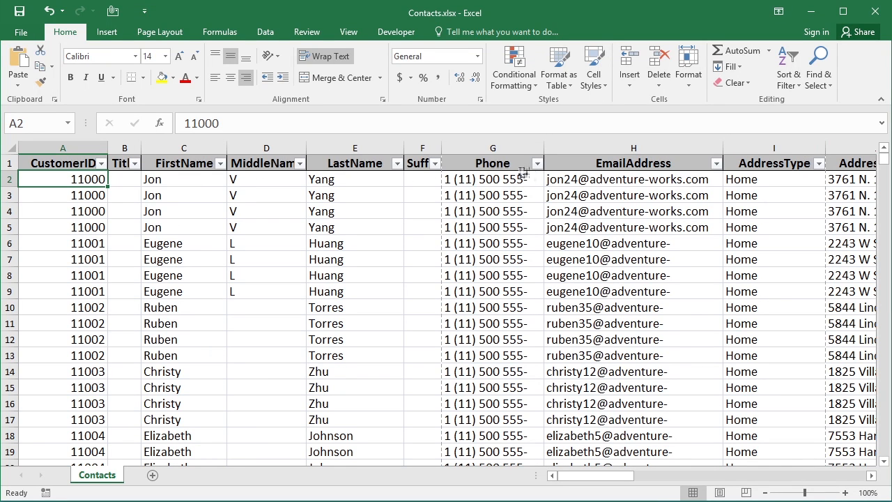
pyautogui.click(397, 163)
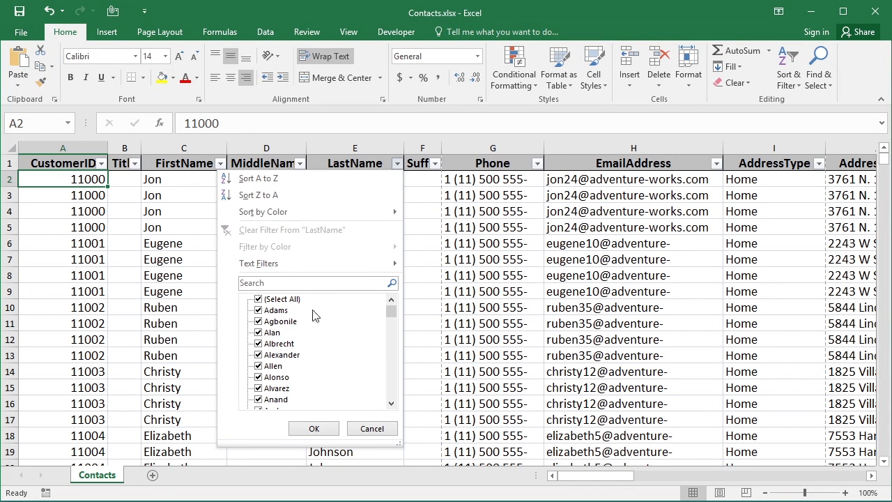
# Deselect the first nine individual names in the LastName filter list
pyautogui.moveTo(389, 312)
pyautogui.mouseDown()
pyautogui.moveTo(391, 408)
pyautogui.moveTo(397, 309)
pyautogui.mouseUp()
pyautogui.click(258, 310)
pyautogui.click(257, 321)
pyautogui.click(258, 332)
pyautogui.click(258, 343)
pyautogui.click(258, 355)
pyautogui.click(258, 366)
pyautogui.click(258, 377)
pyautogui.click(258, 388)
pyautogui.click(258, 400)
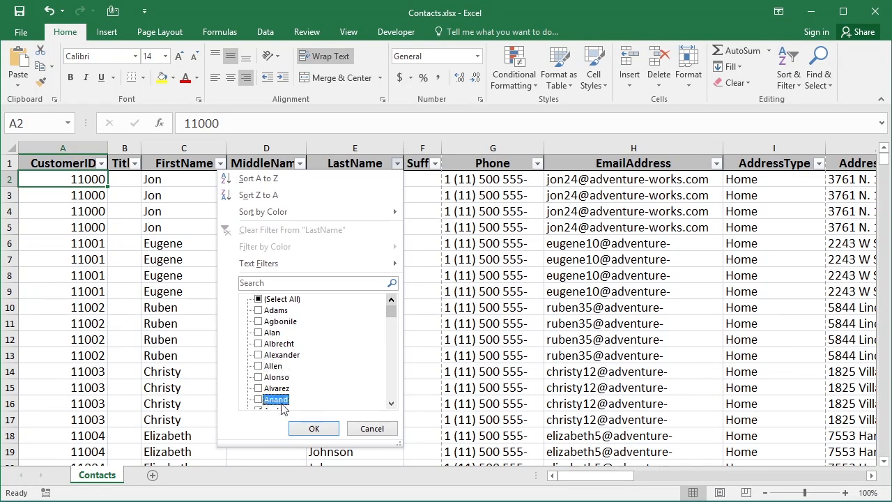
# Deselect every value in the LastName filter and show only the first, third, fourth and fifth listed names
pyautogui.moveTo(391, 312)
pyautogui.mouseDown()
pyautogui.moveTo(392, 375)
pyautogui.moveTo(392, 303)
pyautogui.mouseUp()
pyautogui.click(259, 300)
pyautogui.click(258, 299)
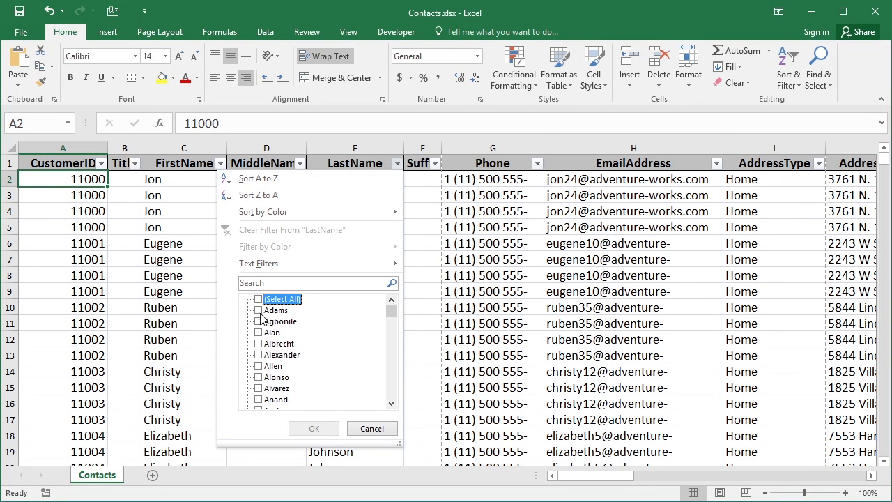
pyautogui.click(258, 311)
pyautogui.click(258, 332)
pyautogui.click(258, 343)
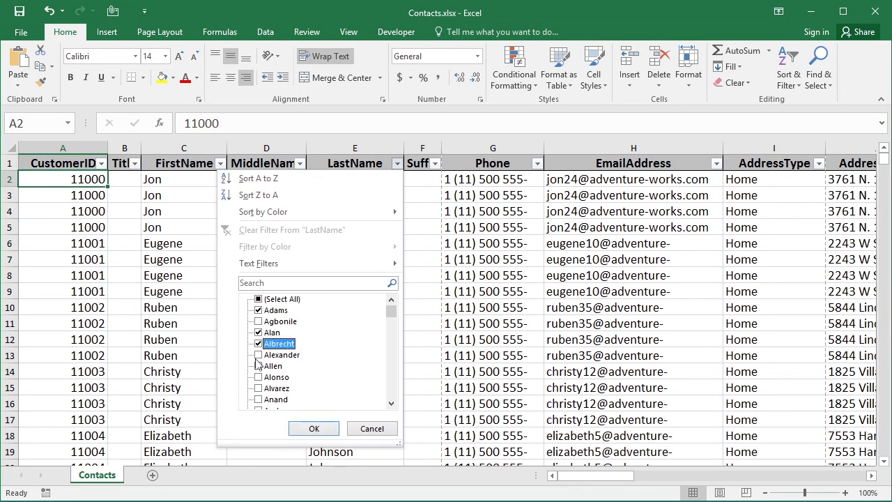
pyautogui.click(258, 355)
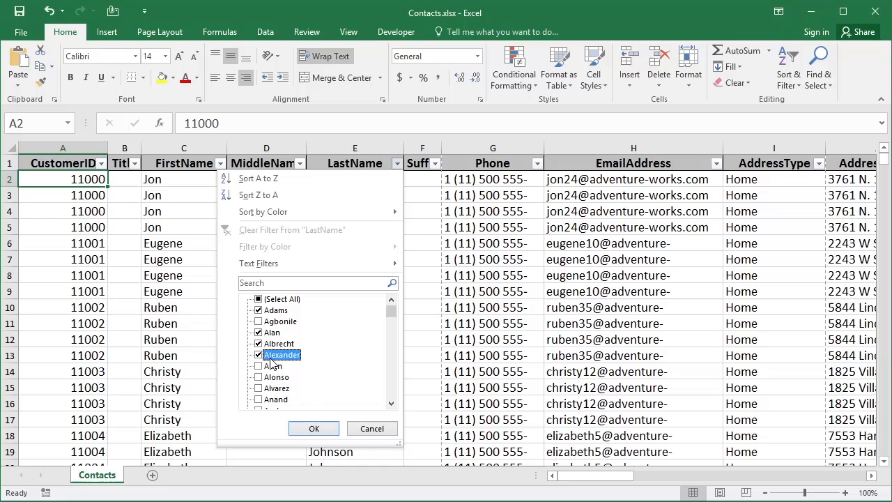
pyautogui.click(312, 429)
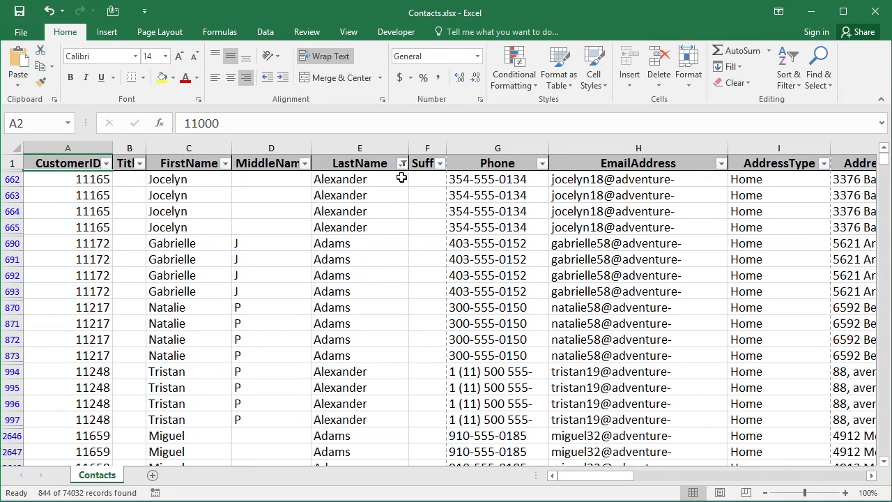
pyautogui.moveTo(402, 169)
pyautogui.click(402, 163)
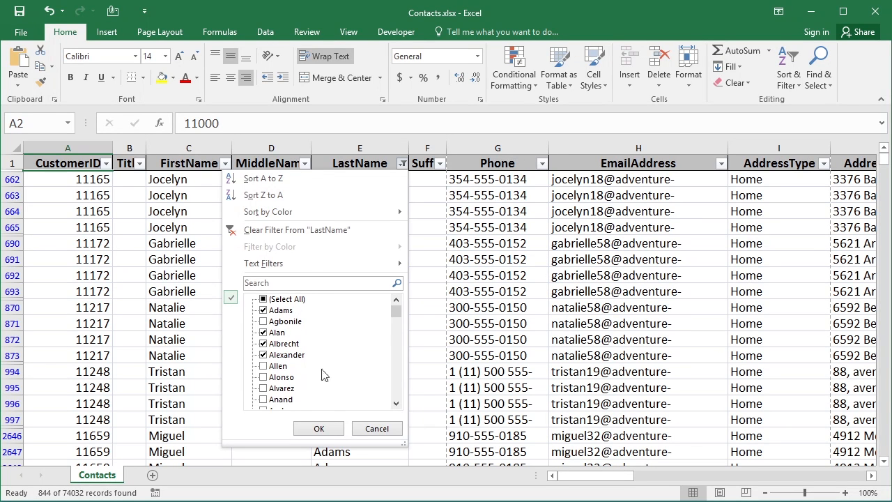
pyautogui.click(330, 429)
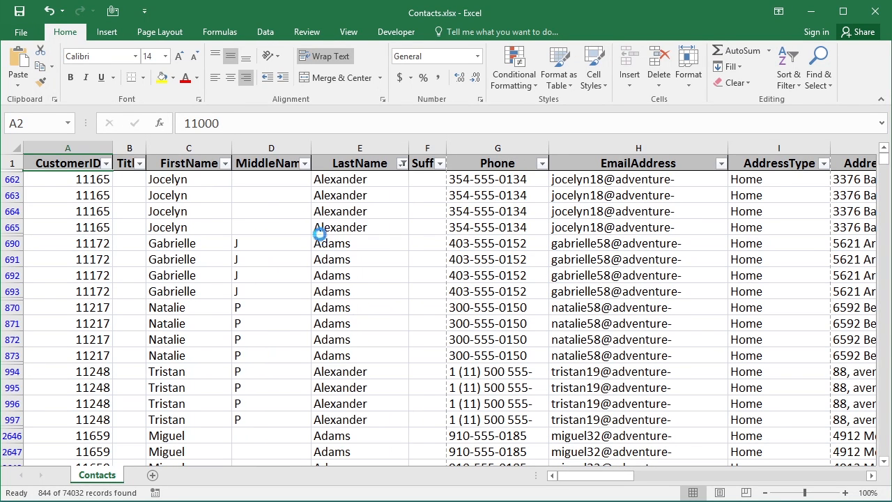
# Filter the FirstName column to show only the fifth through eighth names in its list
pyautogui.click(225, 163)
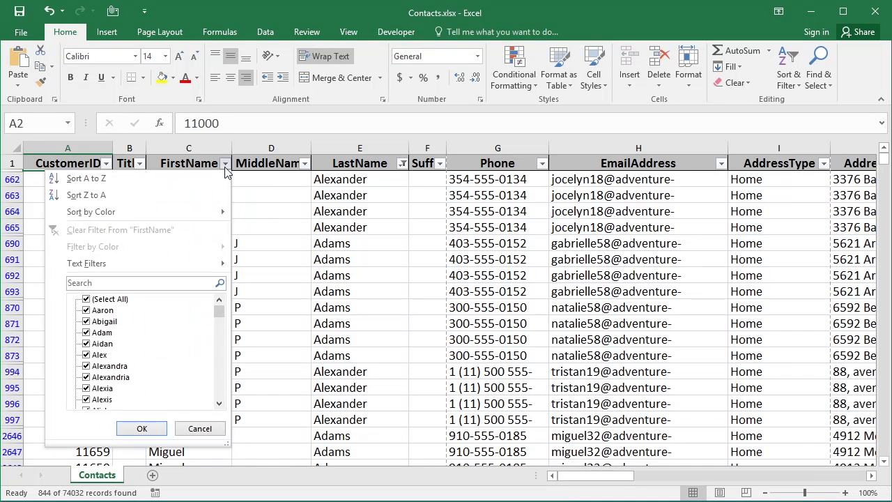
pyautogui.click(84, 299)
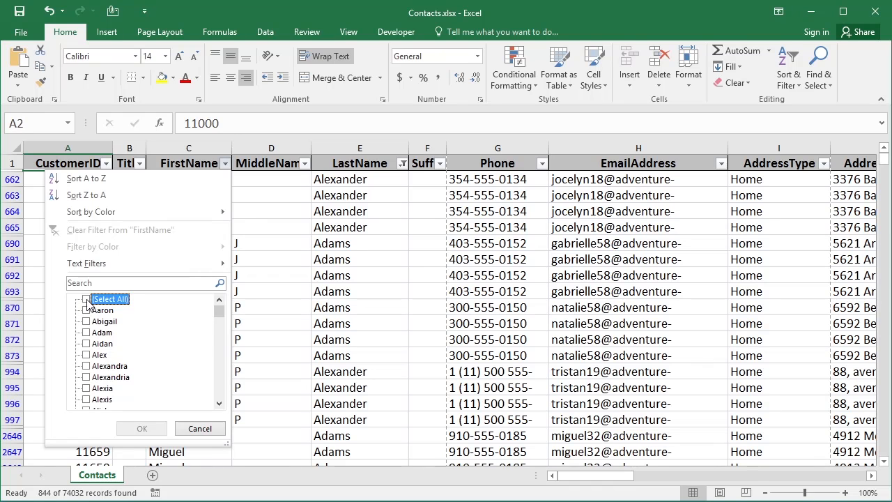
pyautogui.click(87, 355)
pyautogui.click(87, 366)
pyautogui.click(86, 377)
pyautogui.click(87, 388)
pyautogui.click(142, 429)
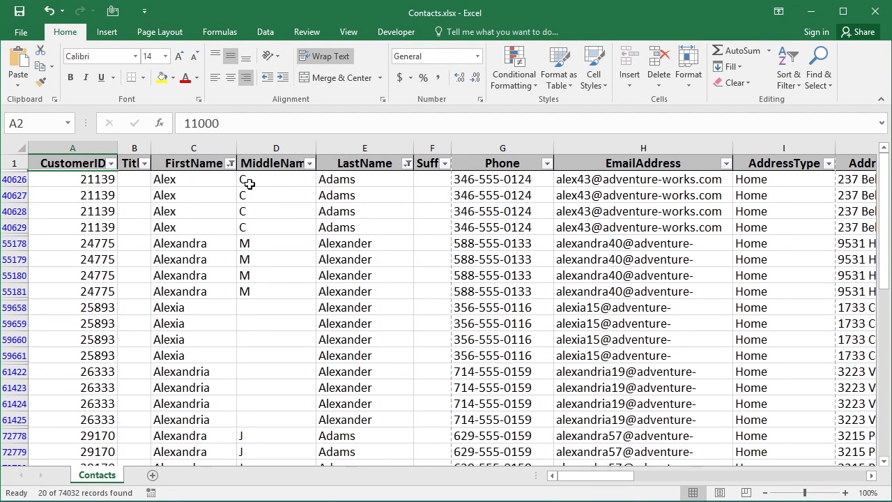
# Reselect all values in the FirstName and LastName filters to show every contact
pyautogui.click(230, 163)
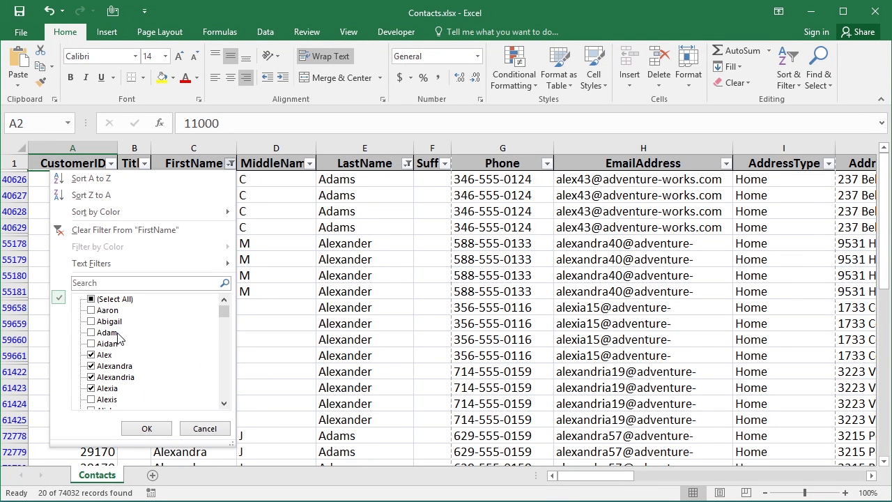
pyautogui.click(91, 299)
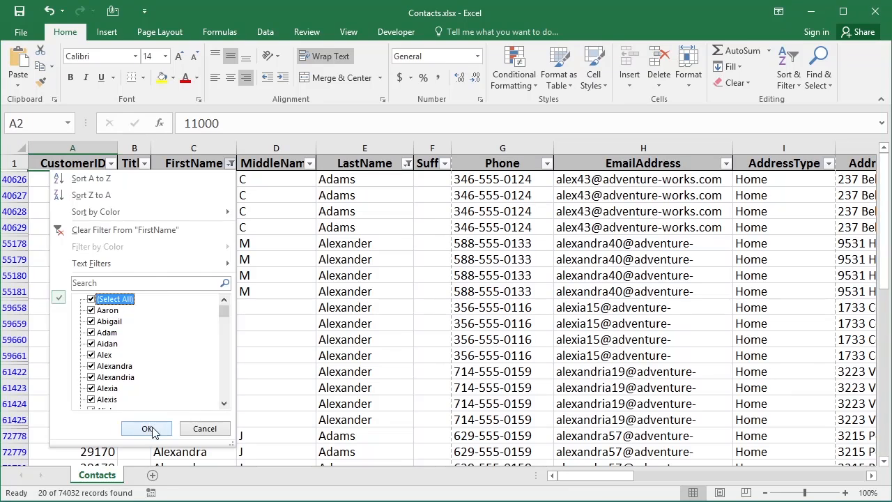
pyautogui.click(152, 429)
pyautogui.click(402, 163)
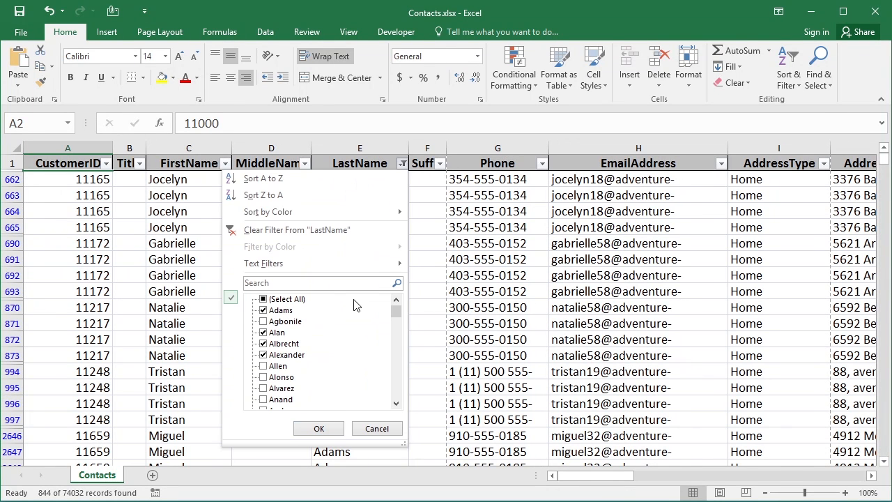
pyautogui.click(263, 300)
pyautogui.click(318, 429)
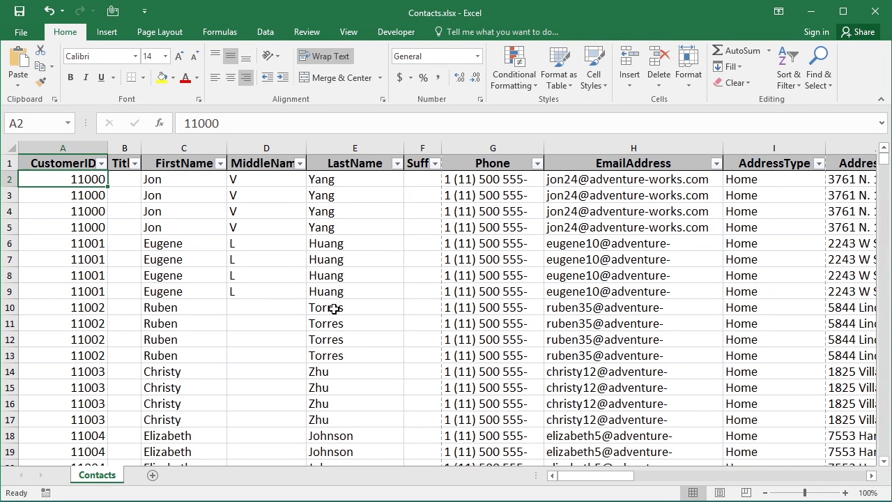
# Apply a text filter to the LastName column for values that begin with A
pyautogui.click(397, 165)
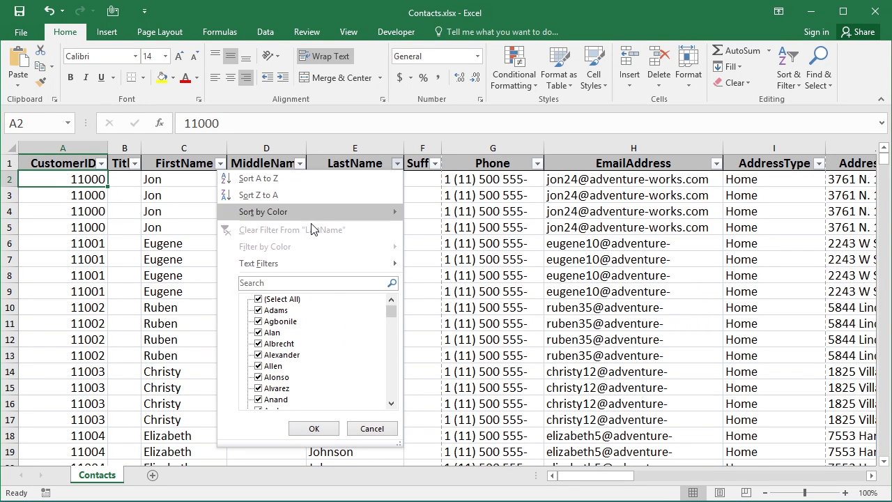
pyautogui.moveTo(307, 263)
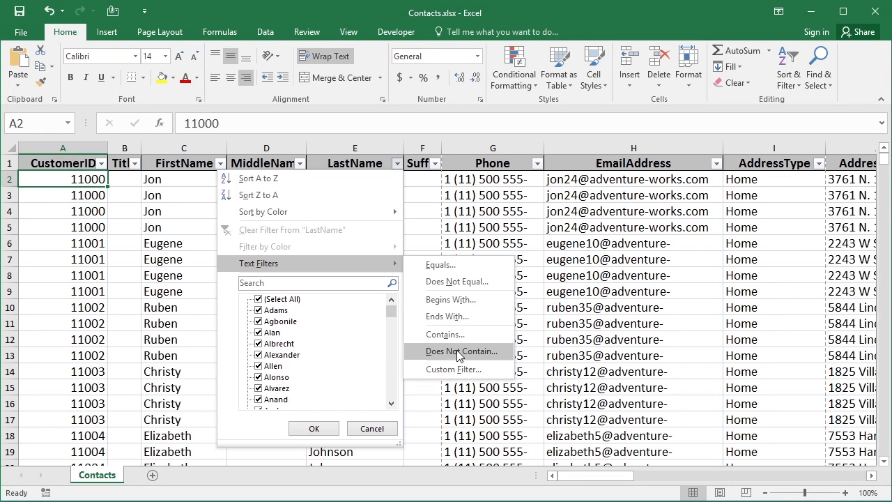
pyautogui.click(467, 304)
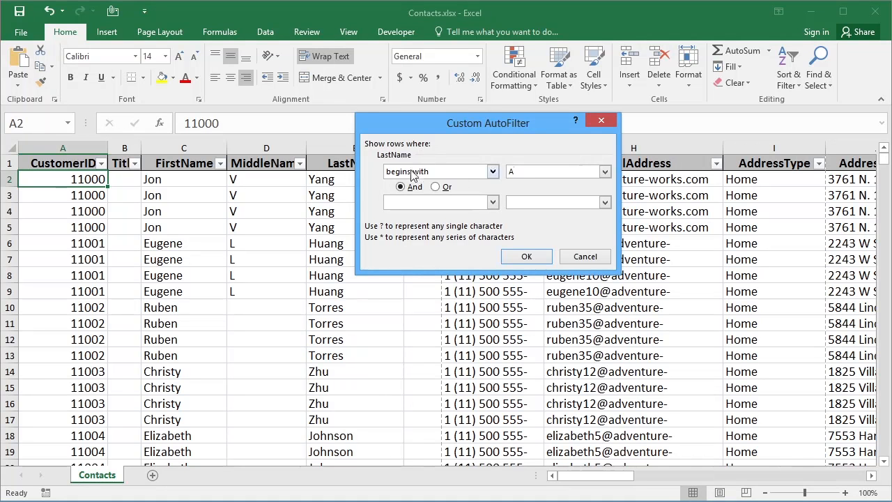
pyautogui.click(522, 256)
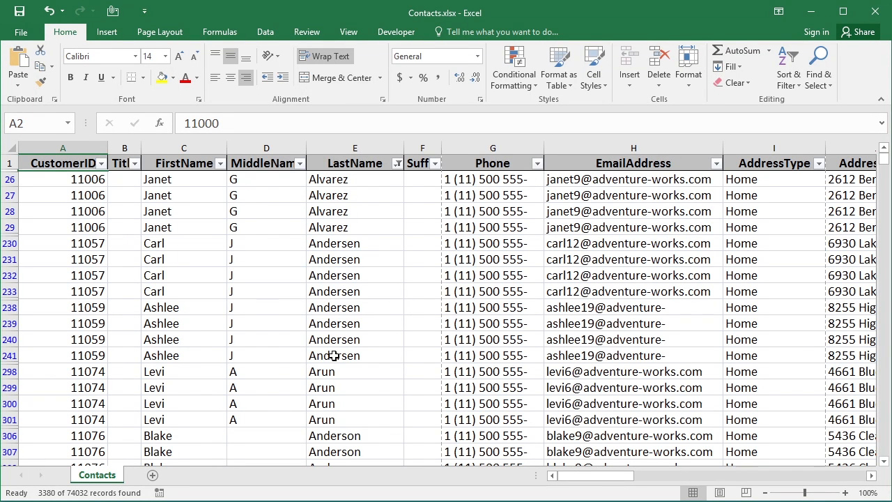
# Extend the LastName text filter with an Or condition for values that begin with B
pyautogui.click(398, 163)
pyautogui.moveTo(385, 272)
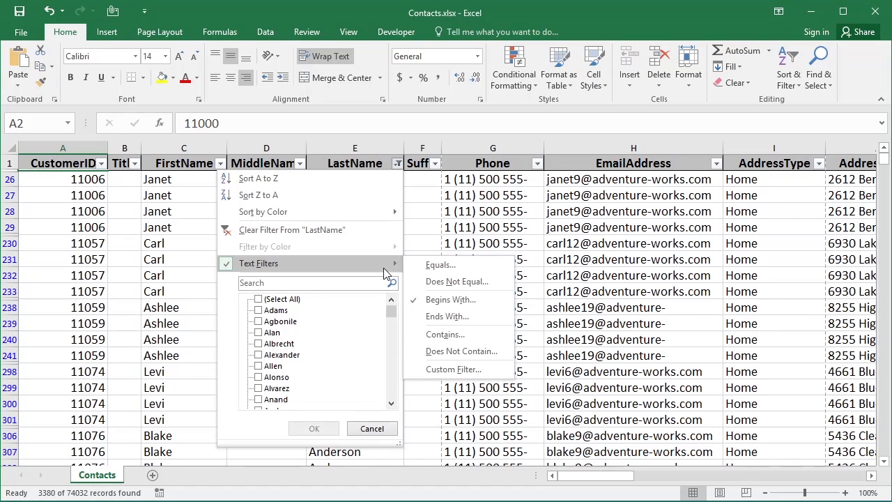
pyautogui.click(435, 301)
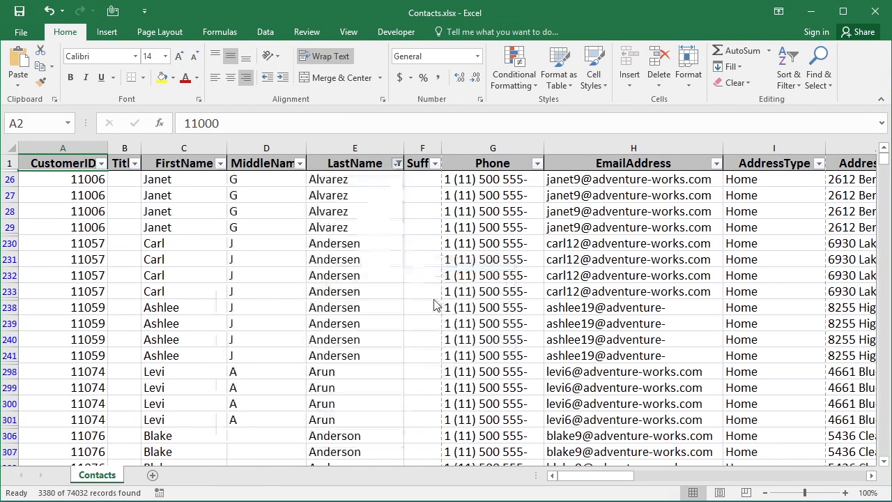
pyautogui.click(438, 187)
pyautogui.click(492, 202)
pyautogui.scroll(-3, 446, 237)
pyautogui.click(418, 249)
pyautogui.click(524, 203)
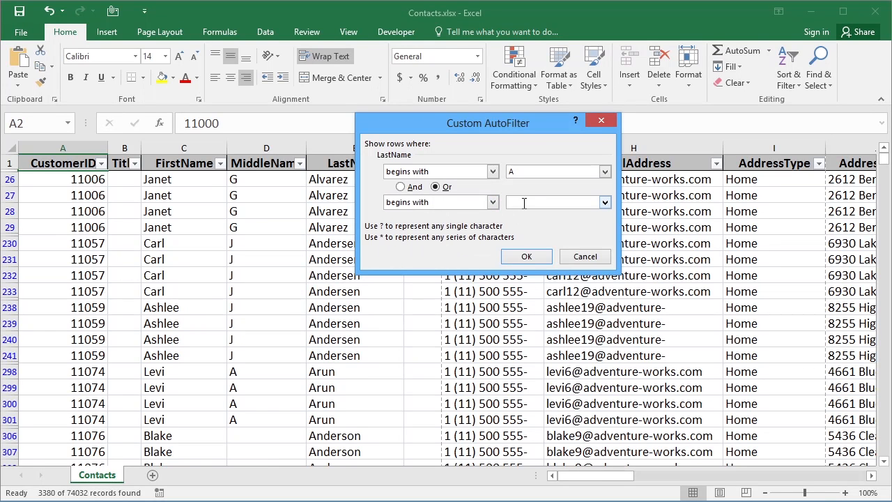
pyautogui.write('B')
pyautogui.click(526, 257)
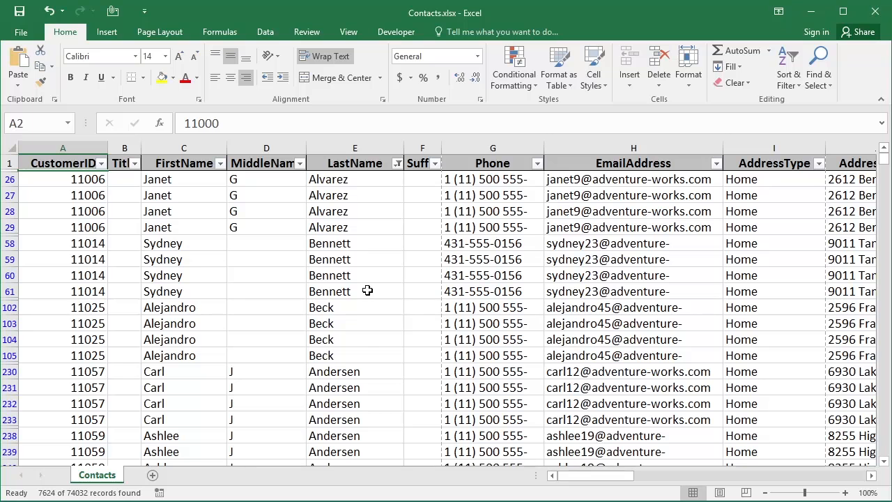
# Clear the LastName filter and set a custom filter's first condition to "is greater than or equal to" a
pyautogui.click(397, 163)
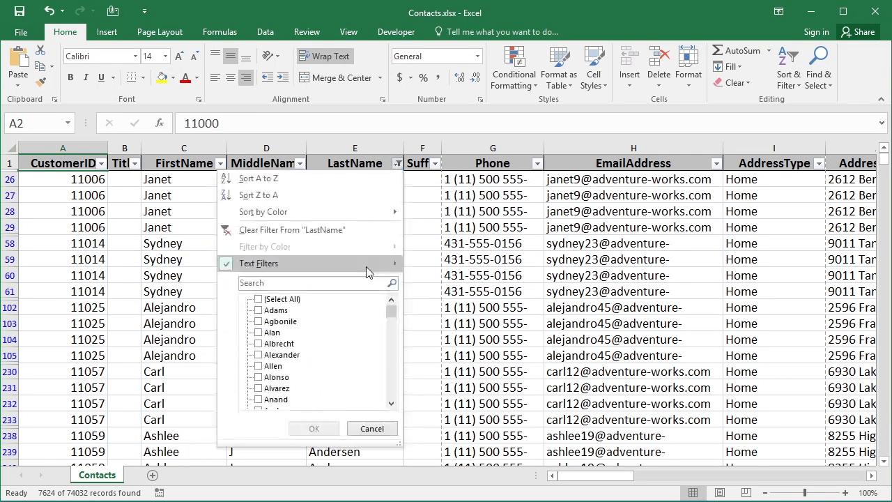
pyautogui.click(327, 230)
pyautogui.click(397, 163)
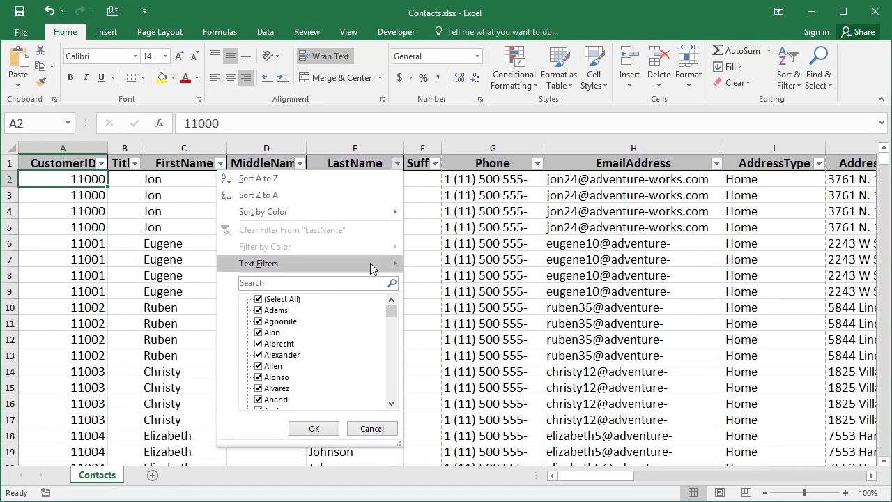
pyautogui.moveTo(370, 264)
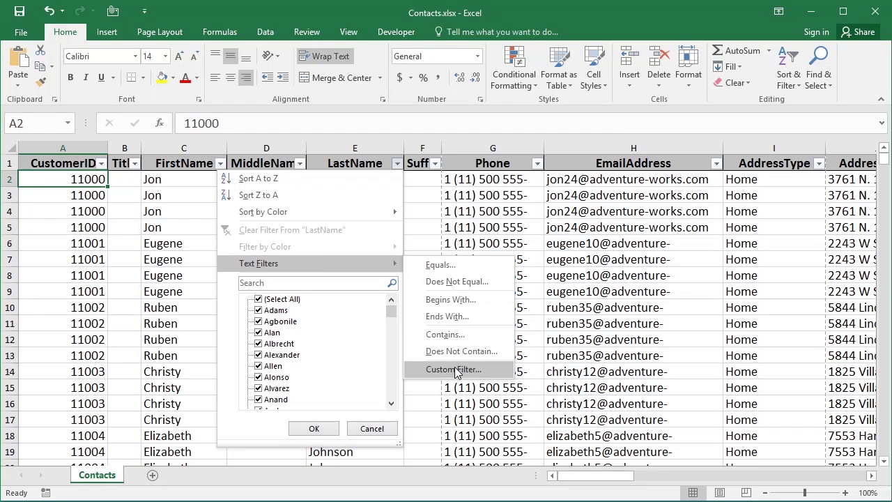
pyautogui.click(455, 370)
pyautogui.click(492, 171)
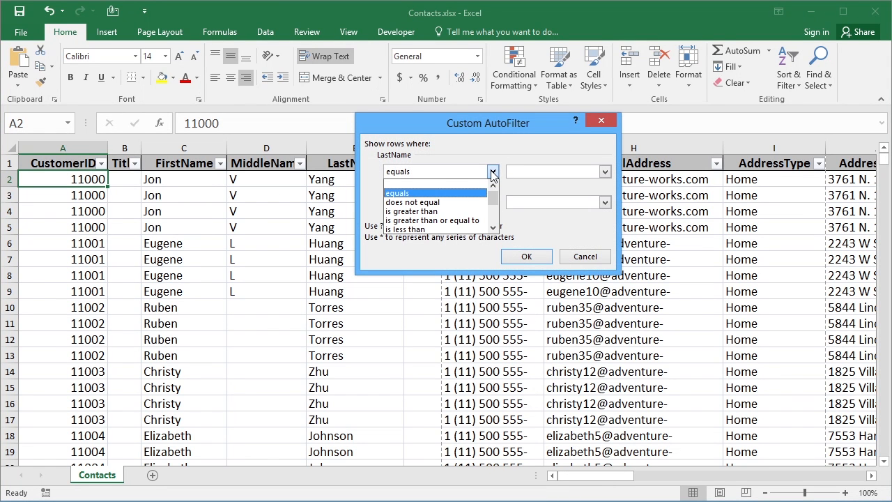
pyautogui.click(478, 211)
pyautogui.click(493, 172)
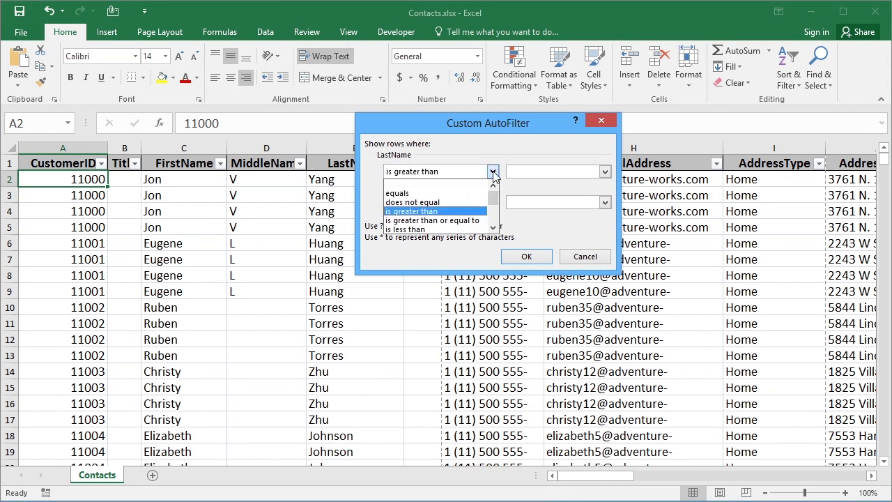
pyautogui.click(479, 220)
pyautogui.press('Tab')
pyautogui.write('a')
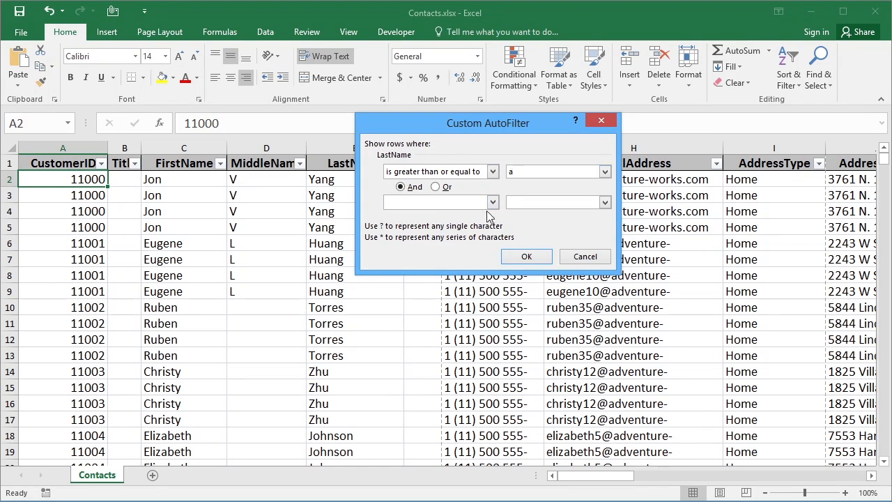
# Add the And condition "is less than or equal to" f and apply the custom LastName filter
pyautogui.click(492, 203)
pyautogui.click(493, 258)
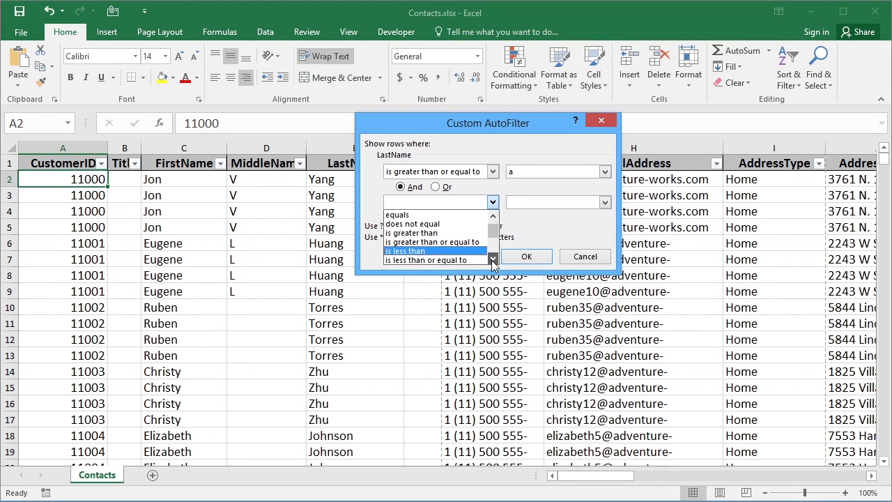
pyautogui.click(474, 259)
pyautogui.click(515, 202)
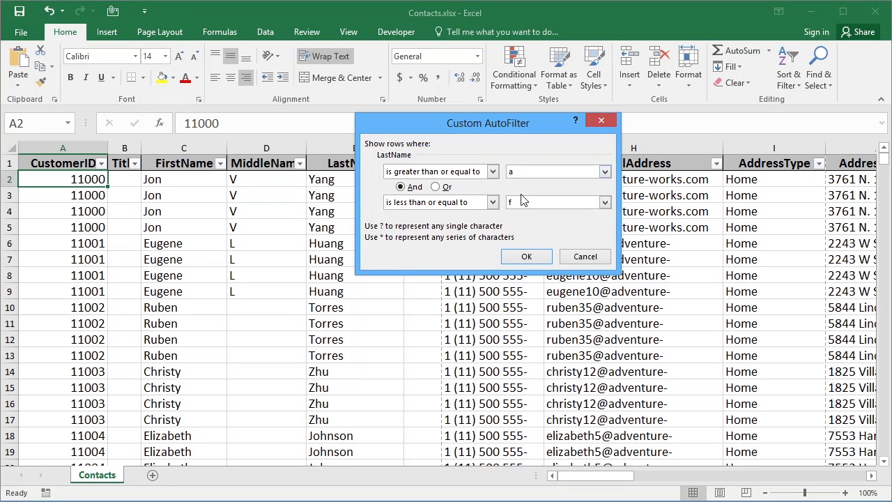
pyautogui.click(528, 259)
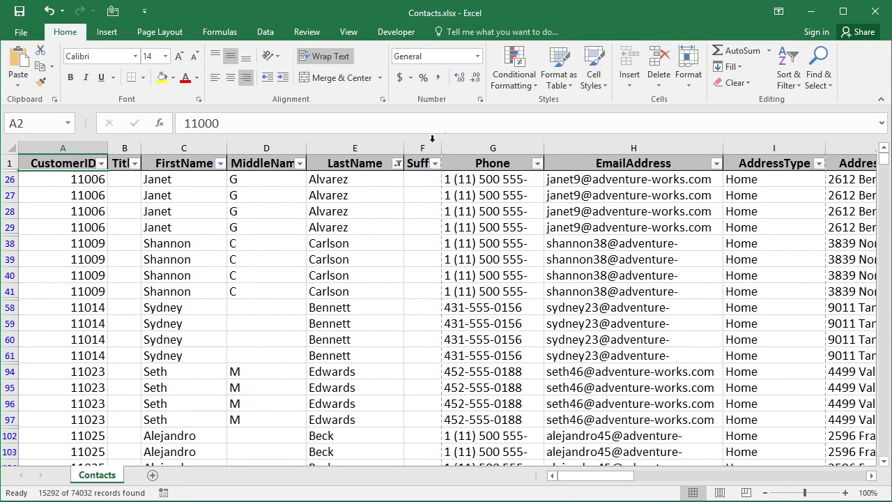
# Review the conditions of the custom filter applied to the LastName column
pyautogui.click(398, 163)
pyautogui.moveTo(377, 270)
pyautogui.click(456, 368)
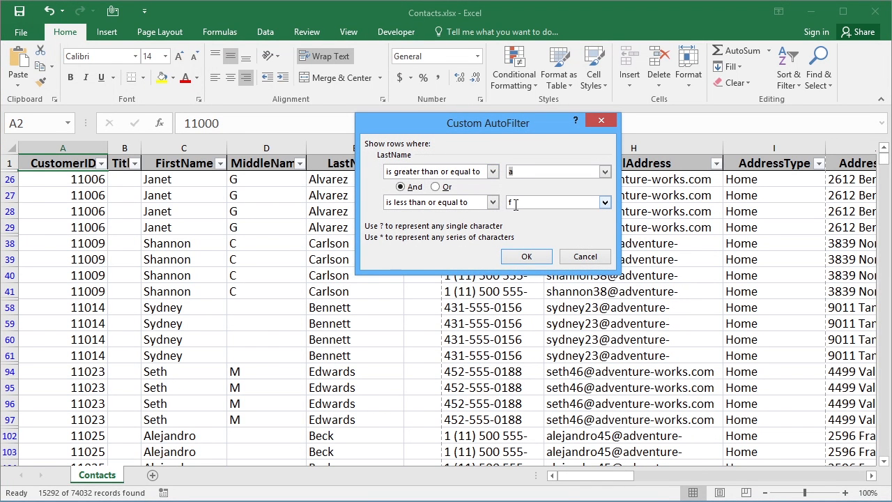
pyautogui.click(571, 256)
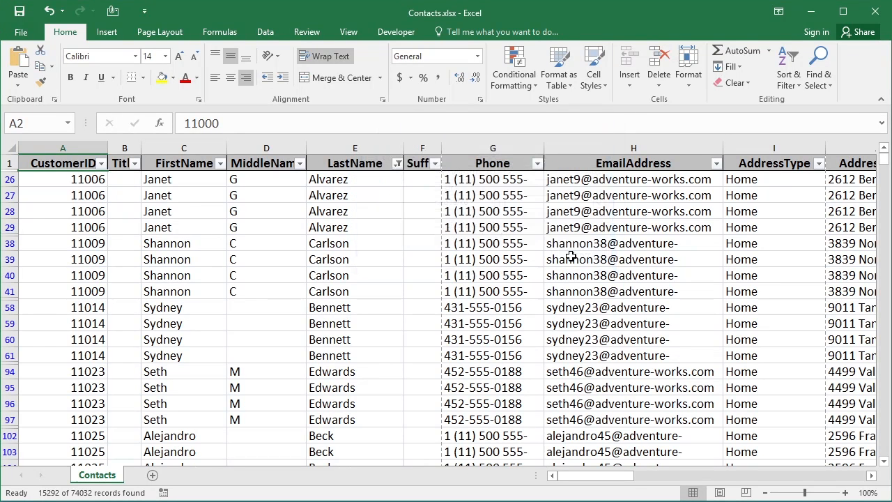
# Apply a number filter to the CustomerID column for values greater than 20000
pyautogui.click(102, 163)
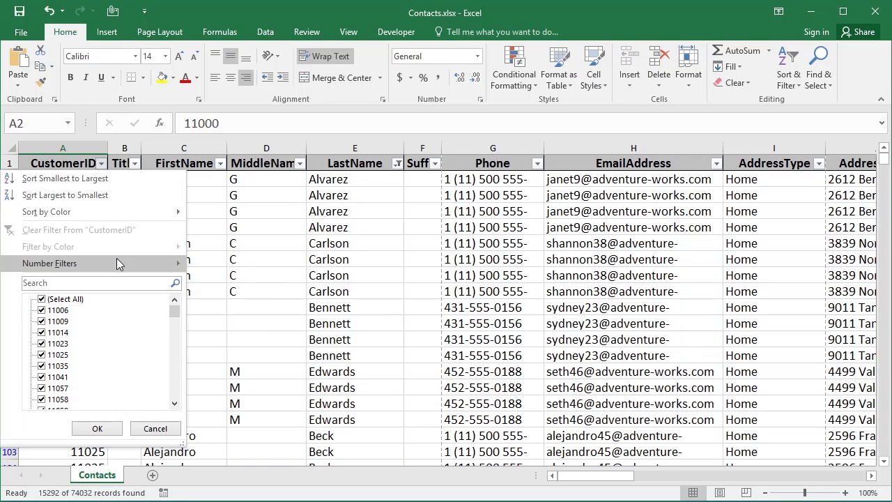
pyautogui.moveTo(116, 262)
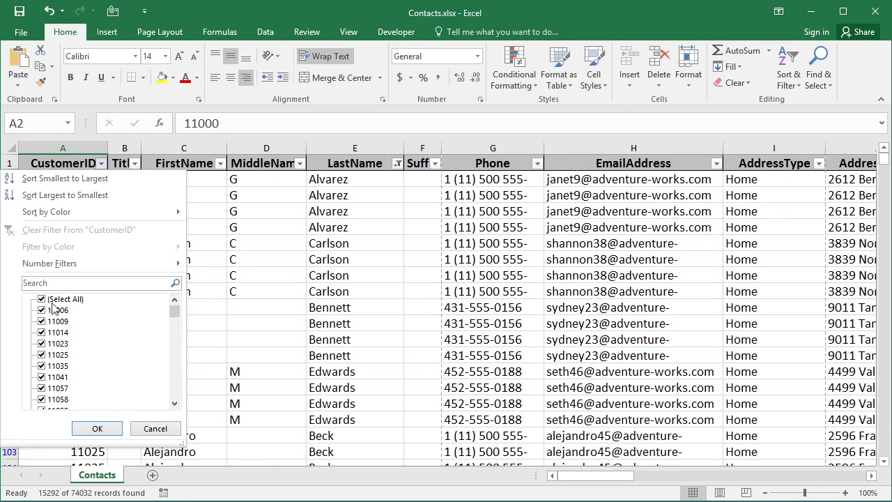
pyautogui.moveTo(174, 320); pyautogui.dragTo(183, 300)
pyautogui.moveTo(173, 264)
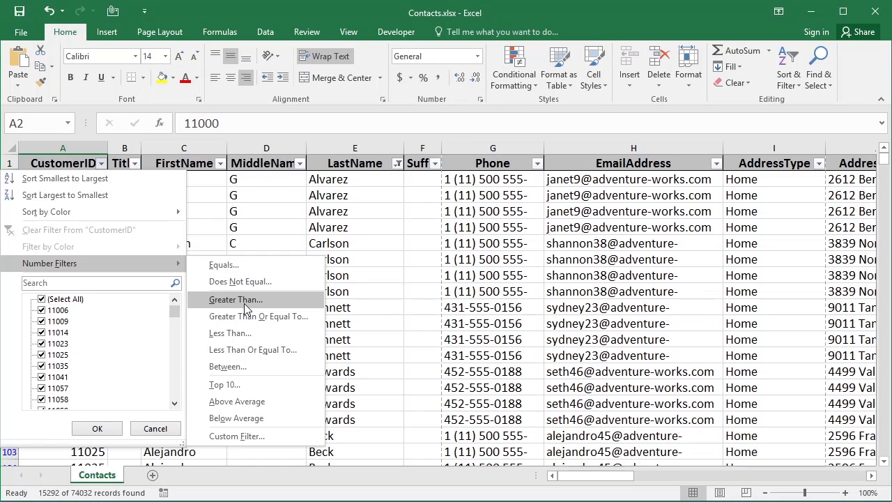
pyautogui.click(244, 306)
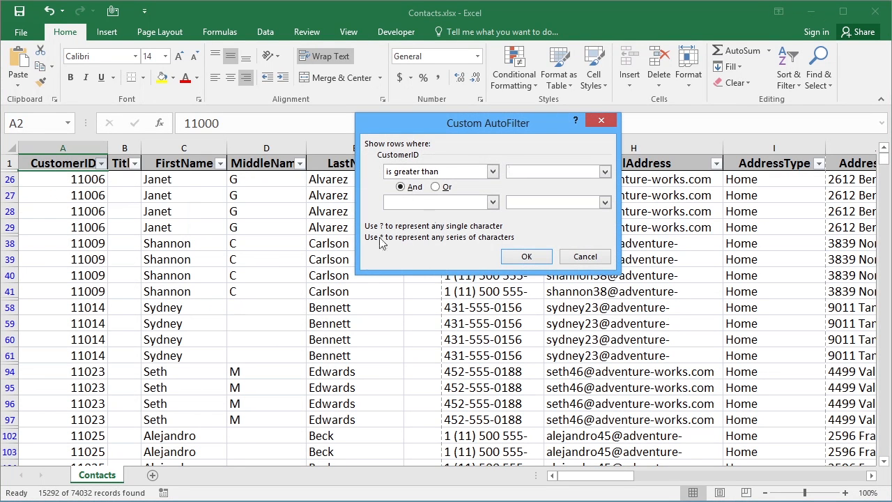
pyautogui.write('20000')
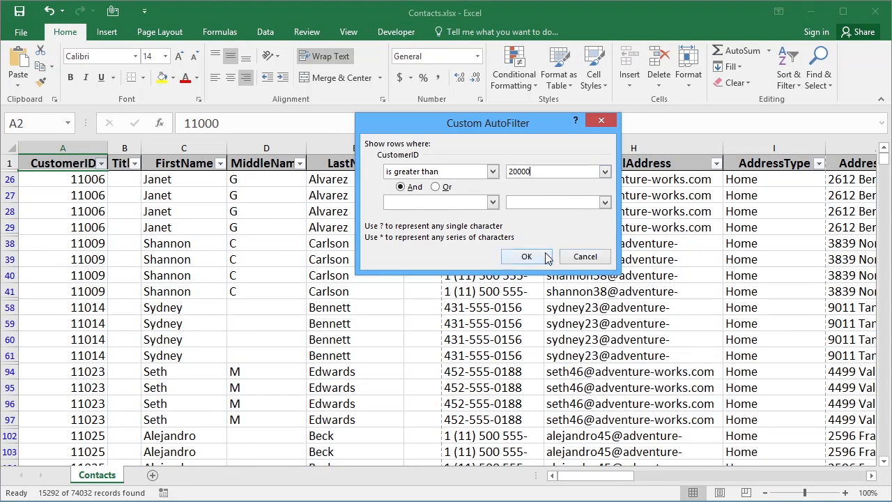
pyautogui.click(547, 256)
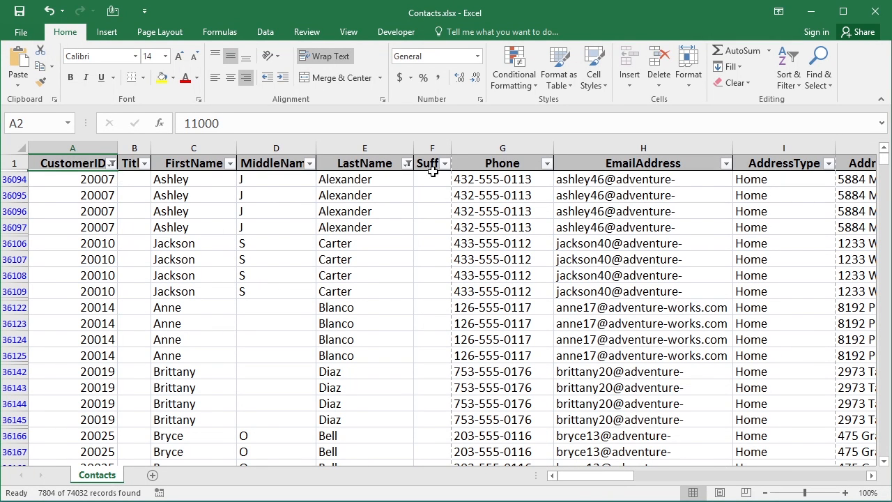
# Turn off filtering for the whole Contacts worksheet to remove all column filters
pyautogui.click(797, 88)
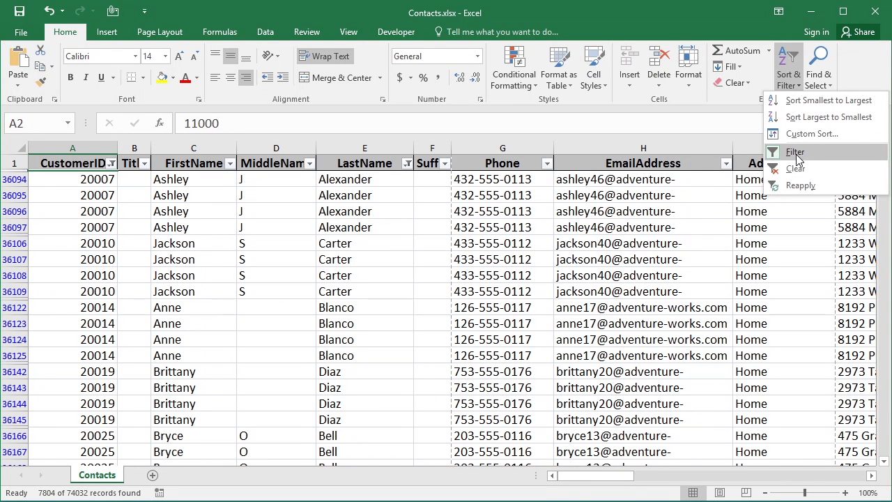
pyautogui.click(795, 153)
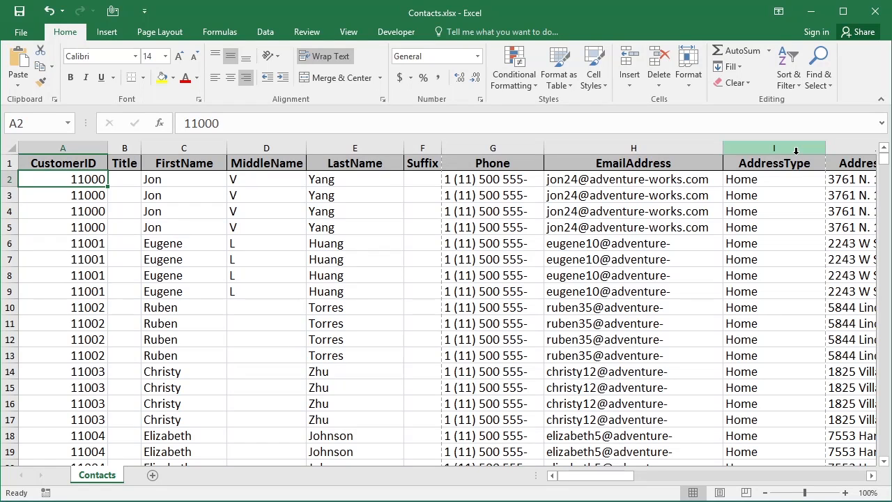